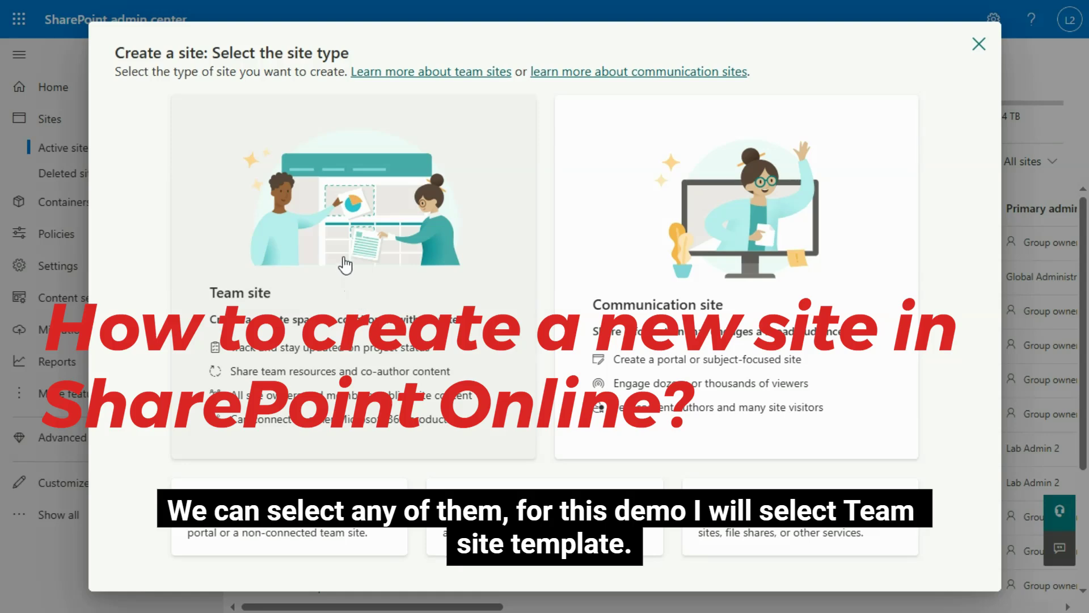
- Start a new team site based on Microsoft's Standard team template
left_click(345, 264)
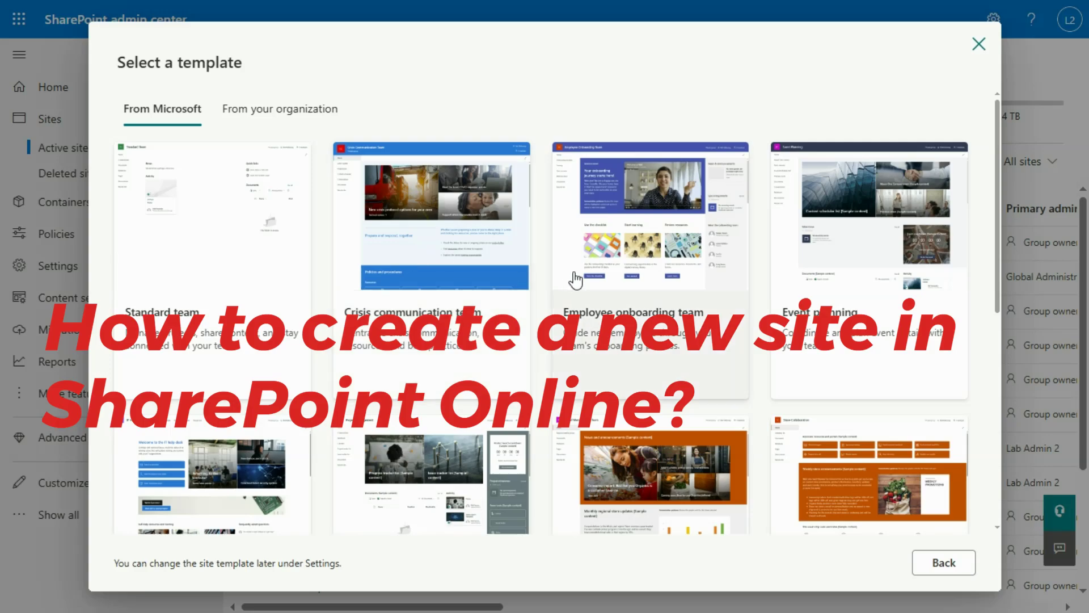
scroll(596, 394, "down", 1)
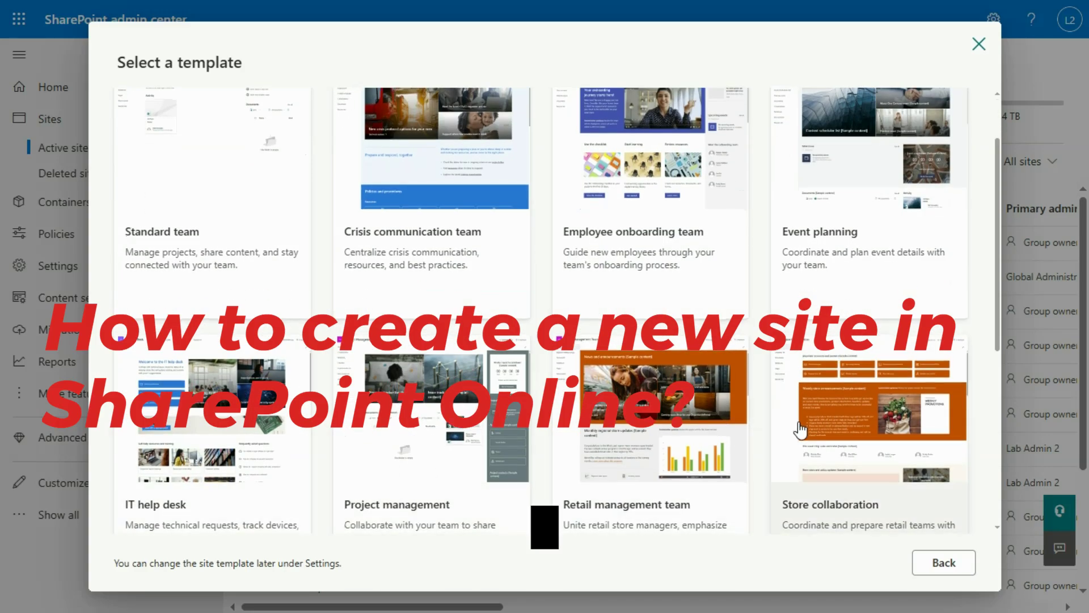
scroll(800, 430, "down", 1)
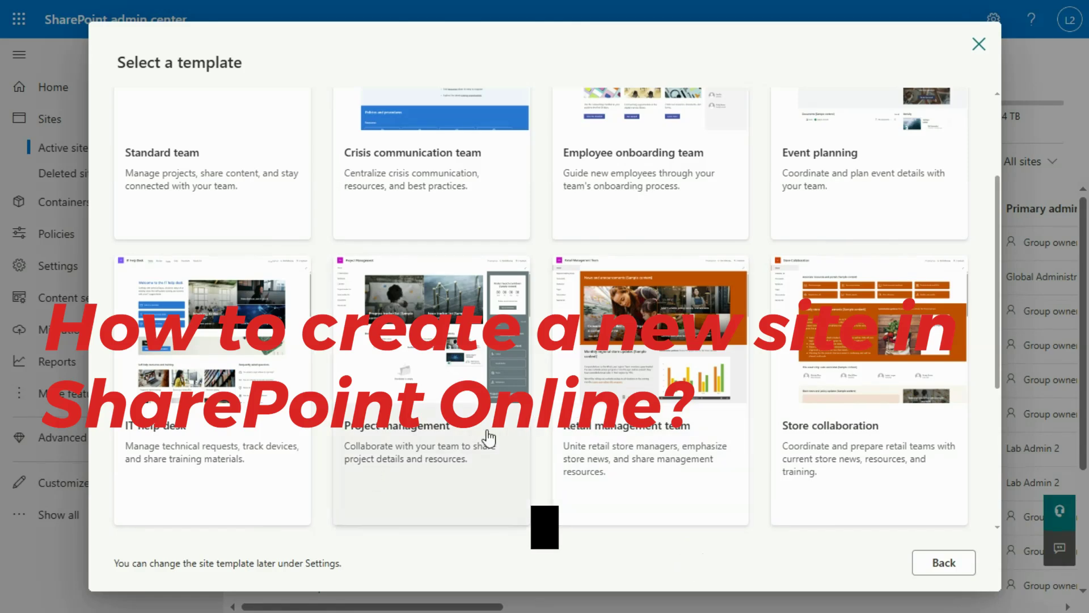
scroll(519, 397, "up", 2)
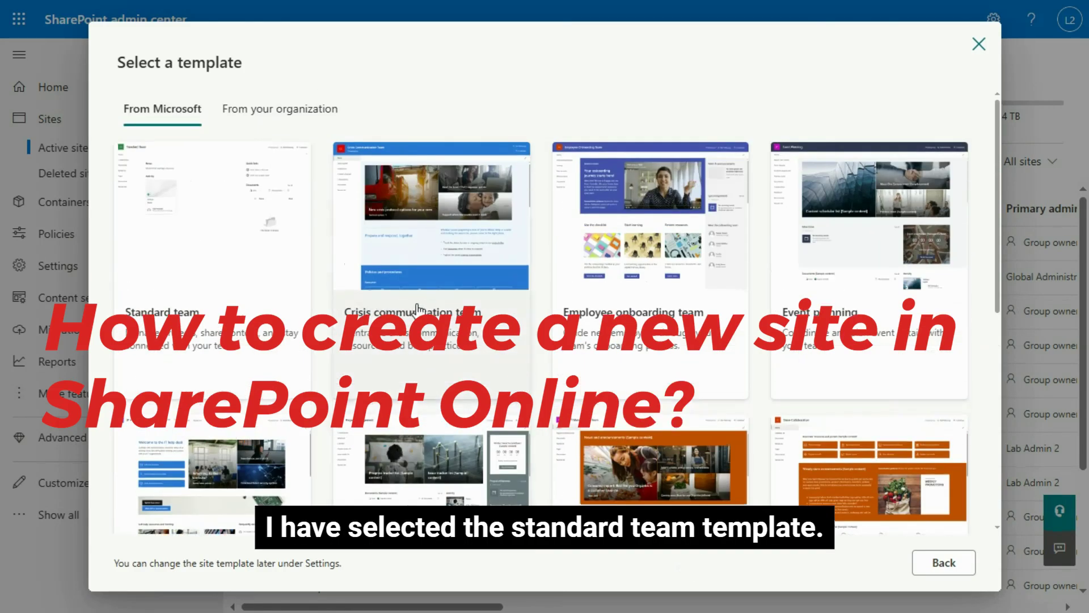
left_click(230, 239)
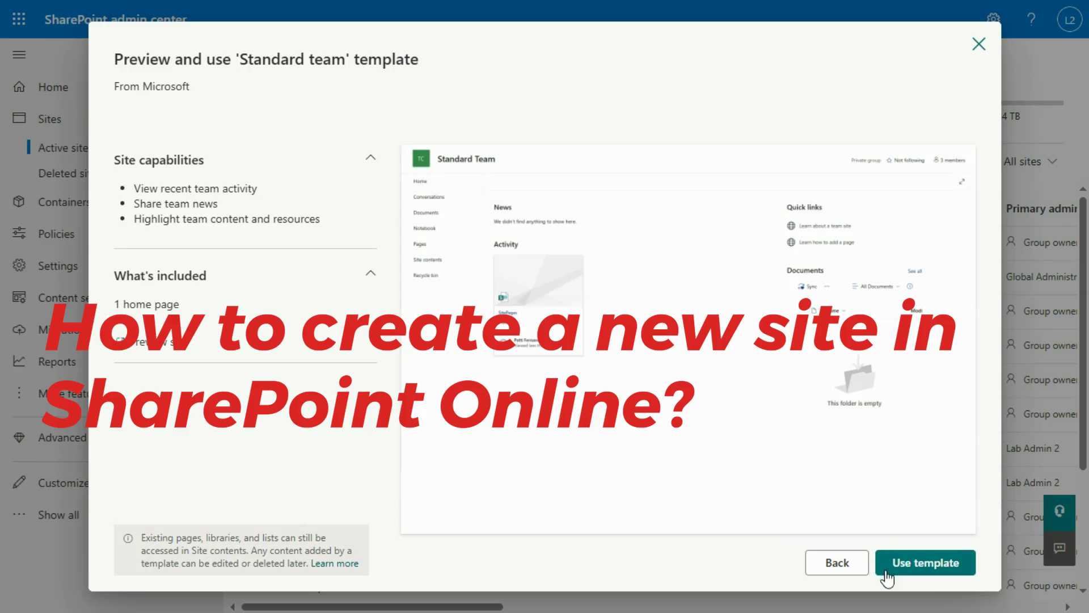
left_click(927, 570)
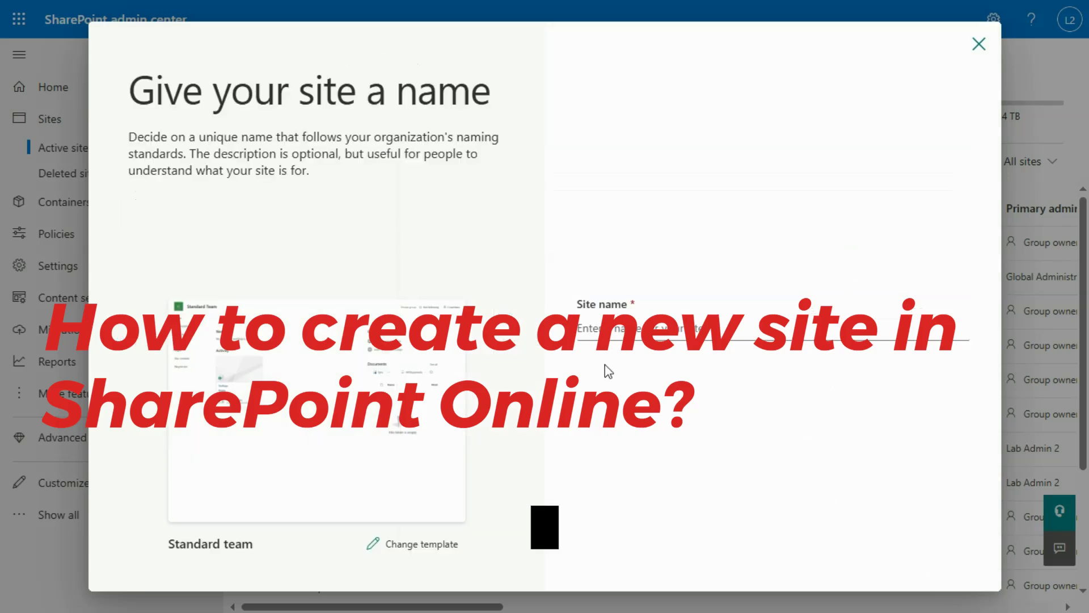
- Name the new site "Site Creation Demo"
left_click(598, 328)
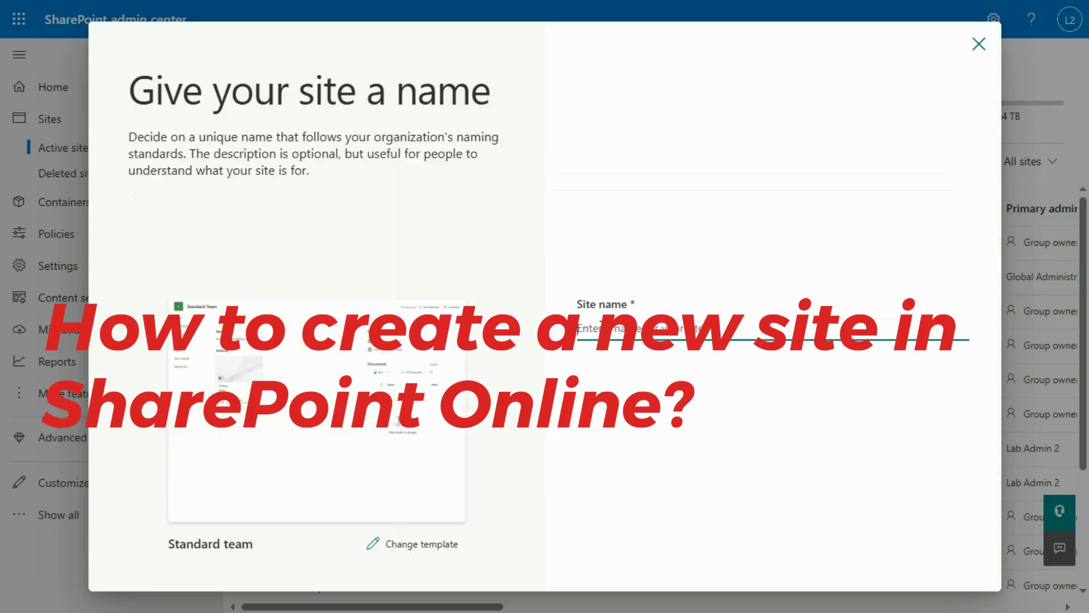
type("D")
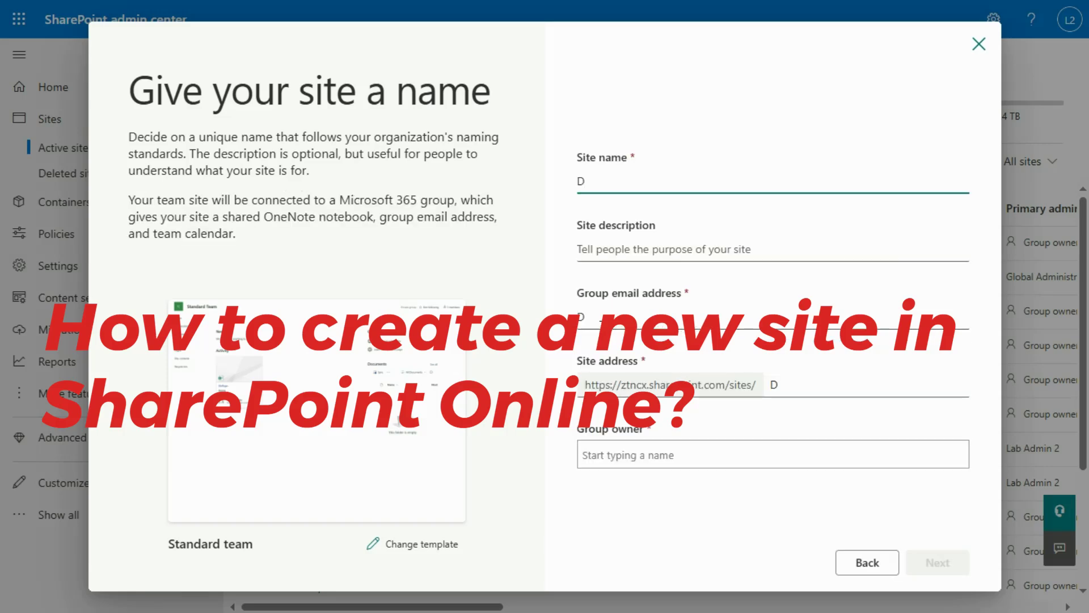
type("em")
key("BackSpace")
key("BackSpace")
key("BackSpace")
type("Team")
key("BackSpace")
key("BackSpace")
key("BackSpace")
key("BackSpace")
type("S")
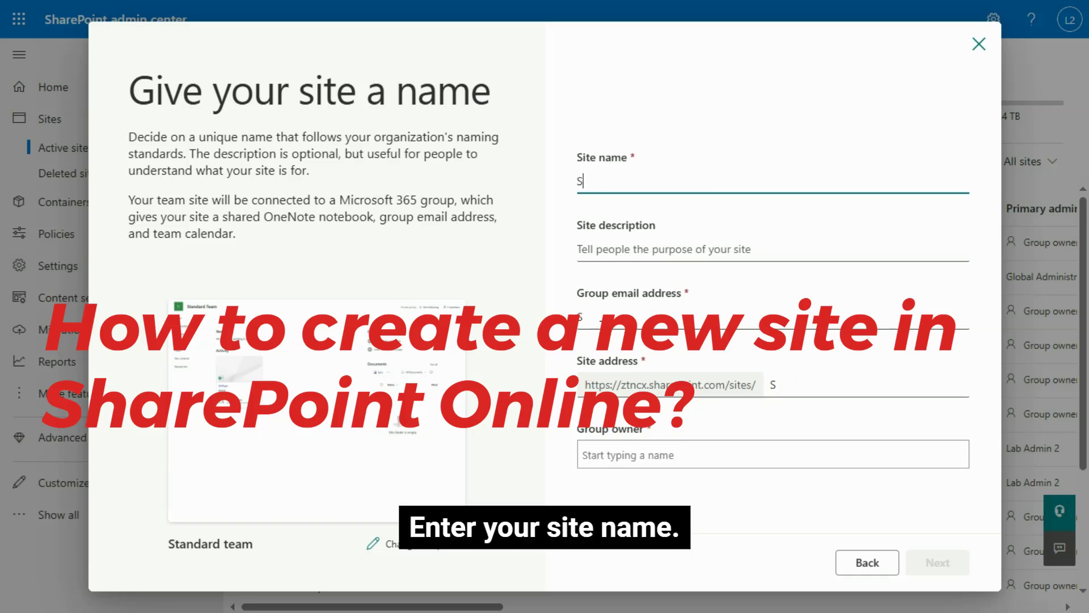
type("ite Cr")
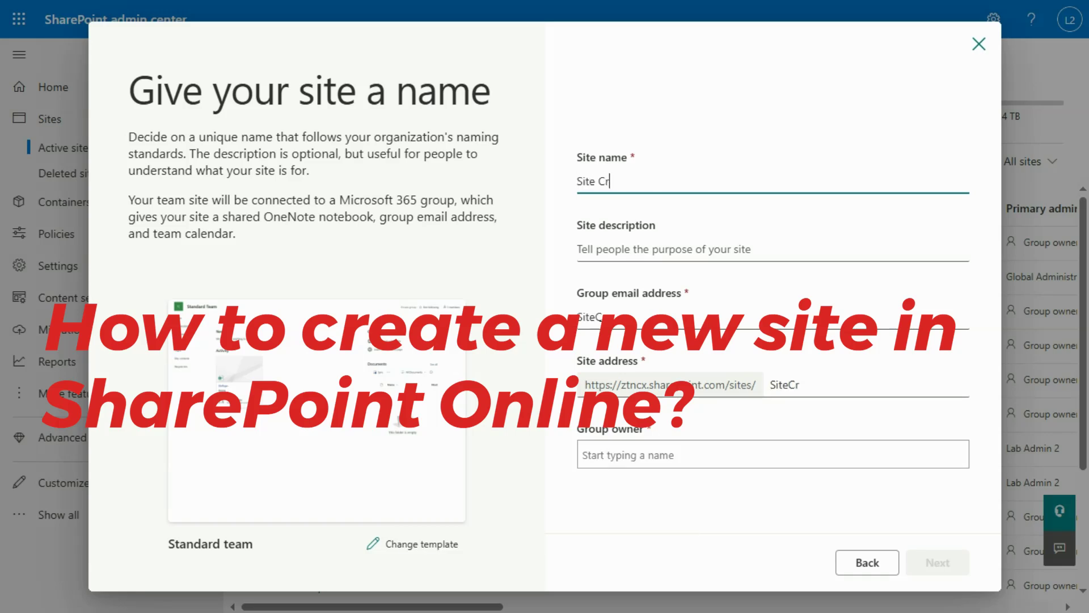
type("eation Demo")
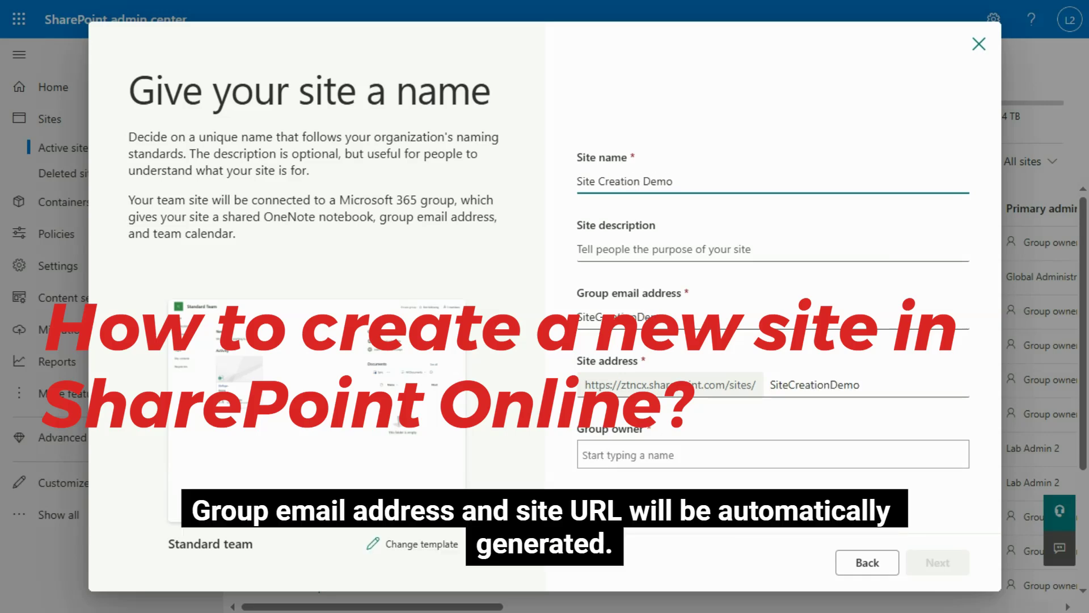
- Enter the site description "This is a test site for the demo on how to create a new site in SharePoint Online."
left_click(611, 240)
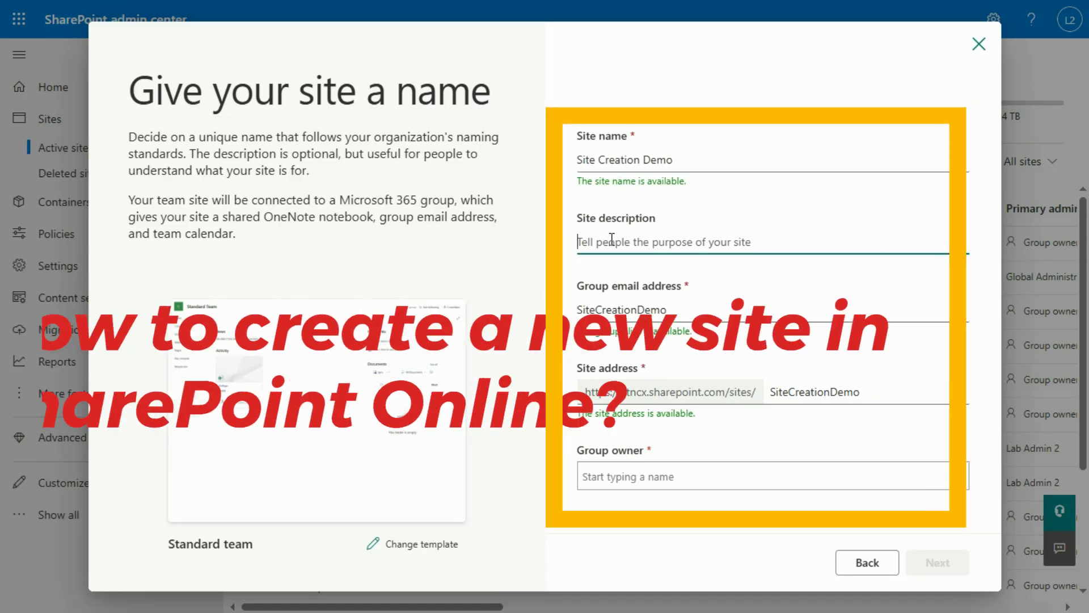
type("T")
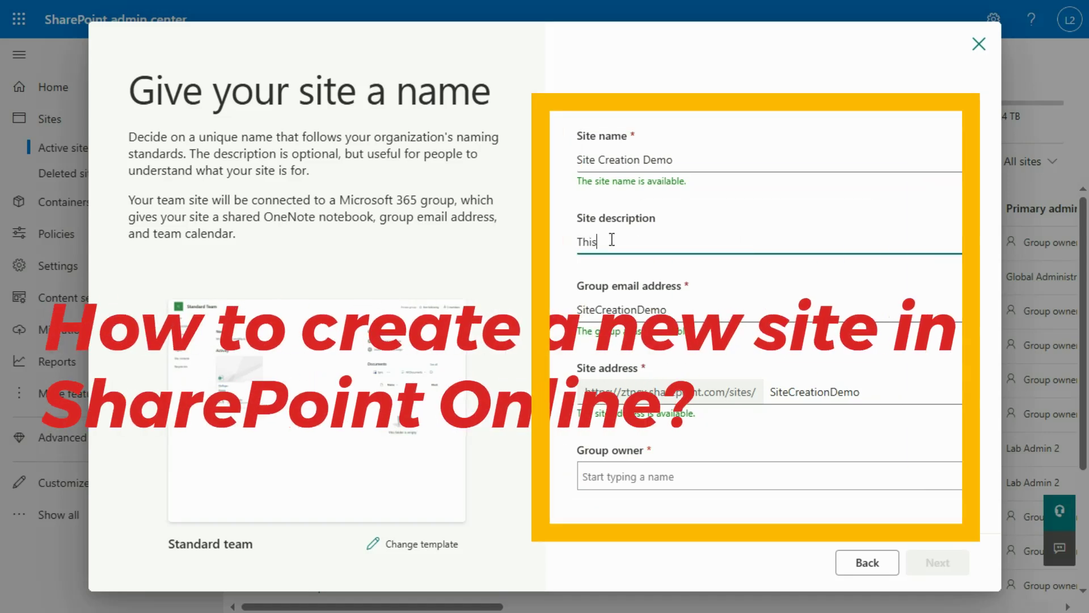
type("his is")
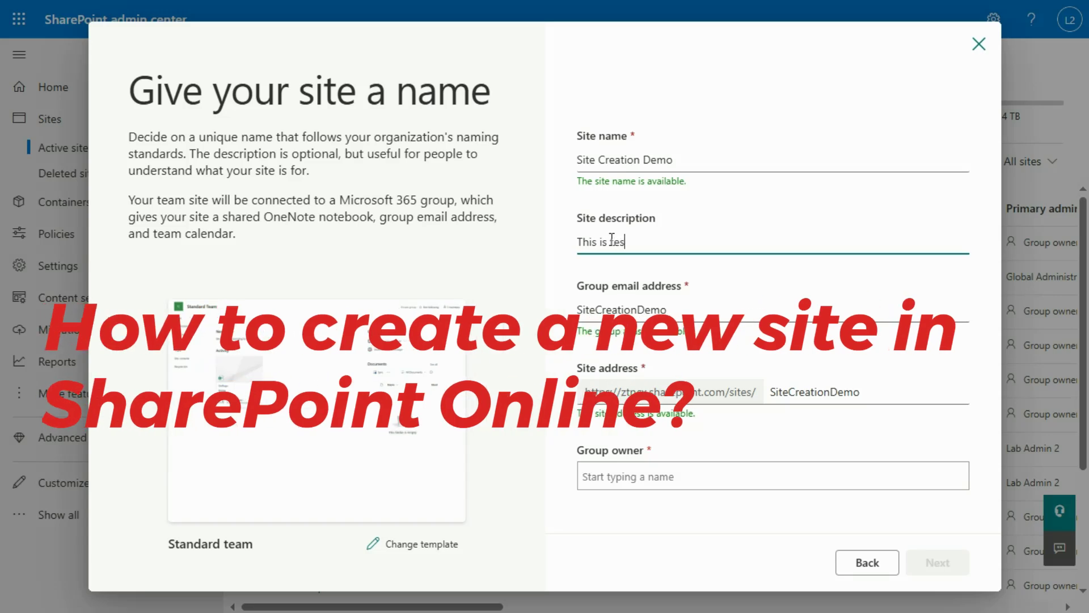
type(" test site for")
type("the demo on how to create")
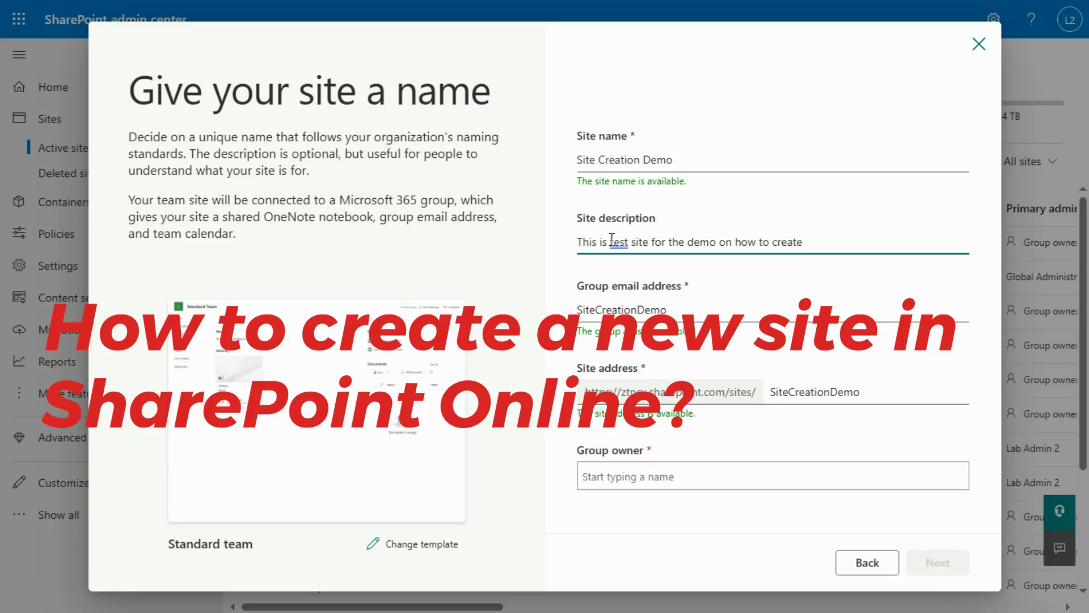
type("site in SharePoint Online.")
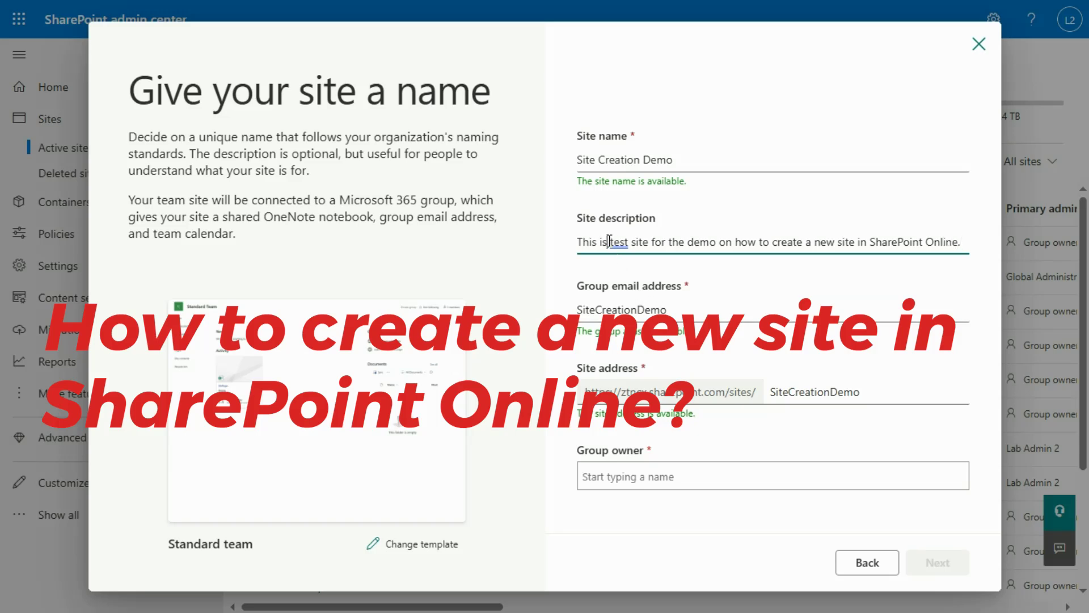
left_click(609, 241)
type("a")
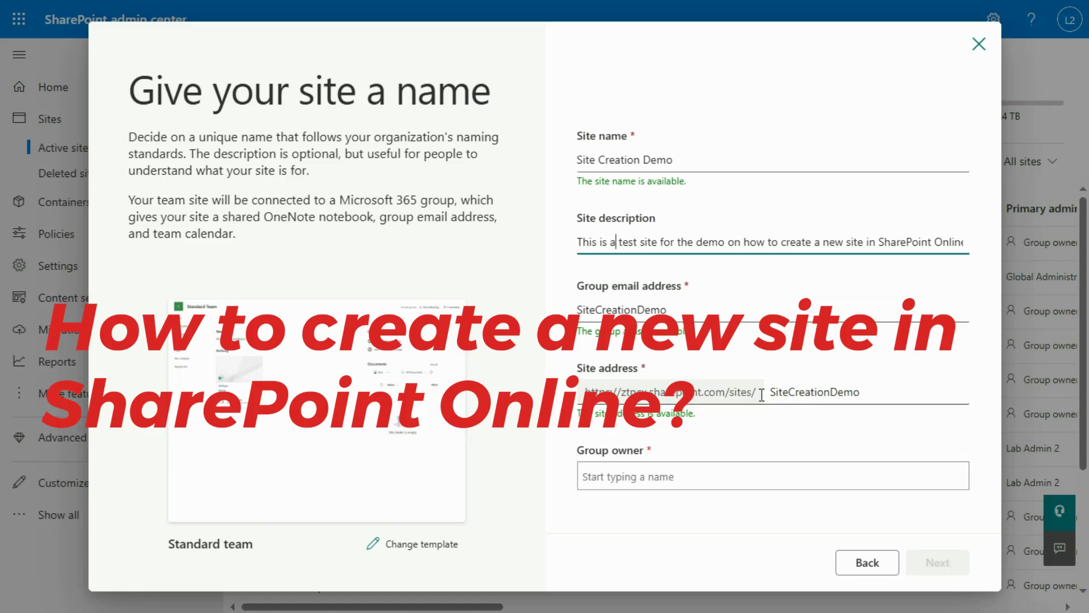
- Assign Lab Admin 2 as the group owner and proceed to the language and other options
left_click(669, 477)
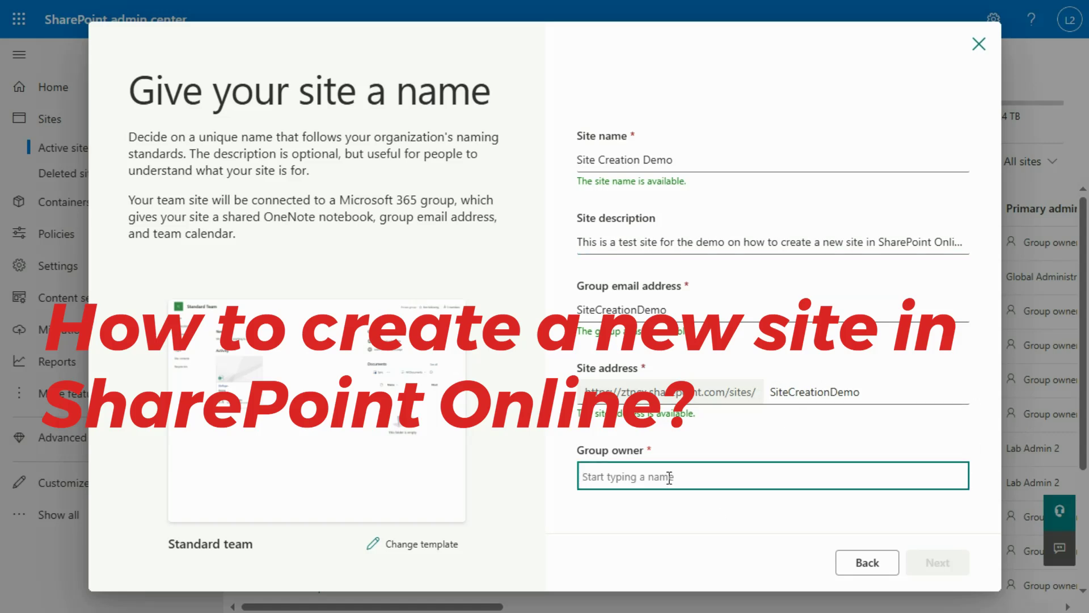
type("lab")
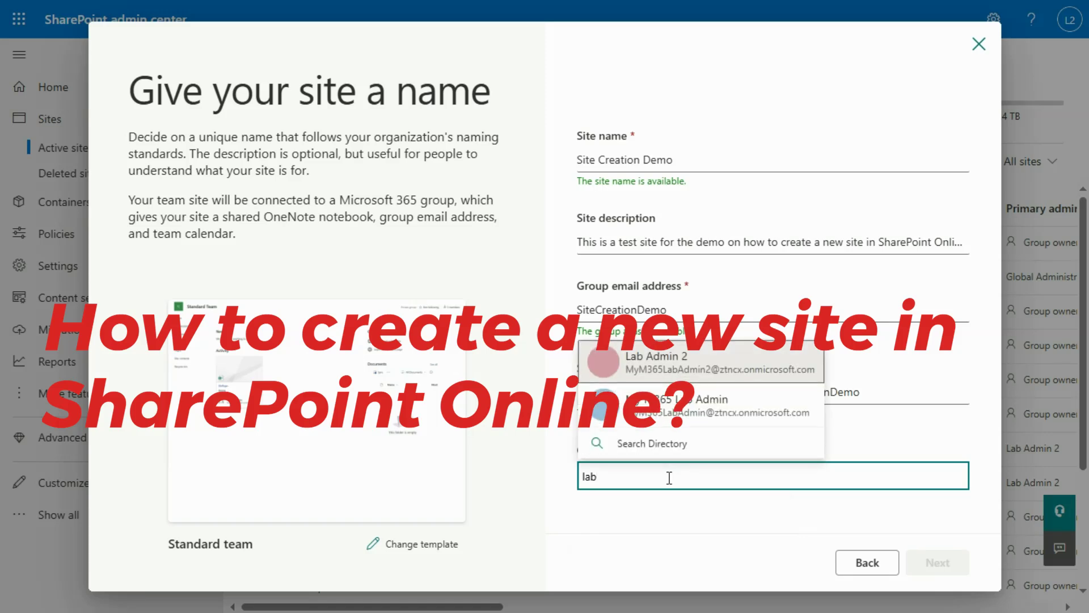
left_click(671, 367)
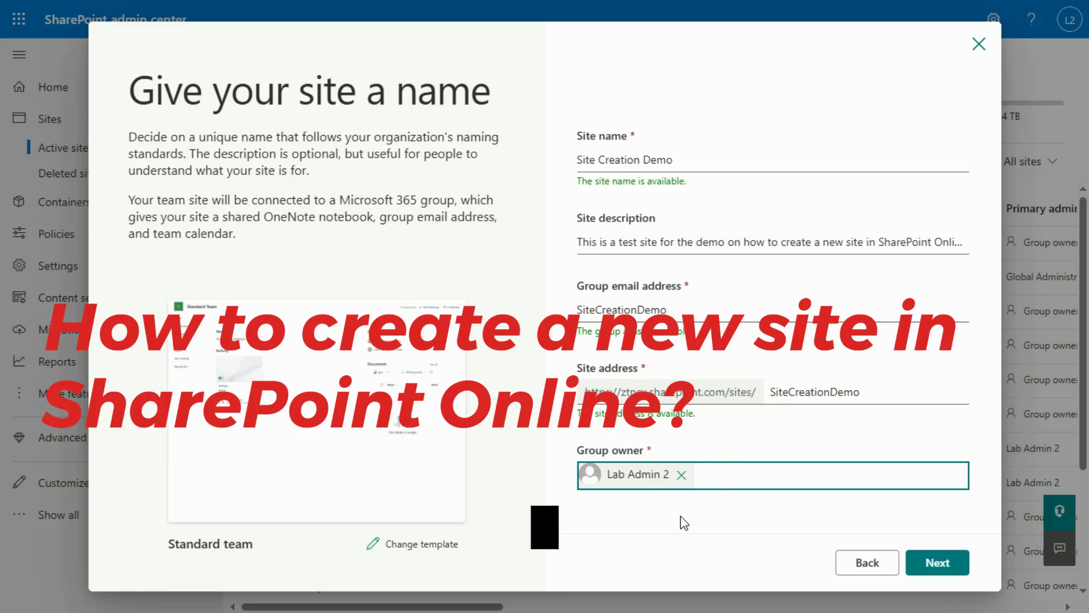
left_click(939, 562)
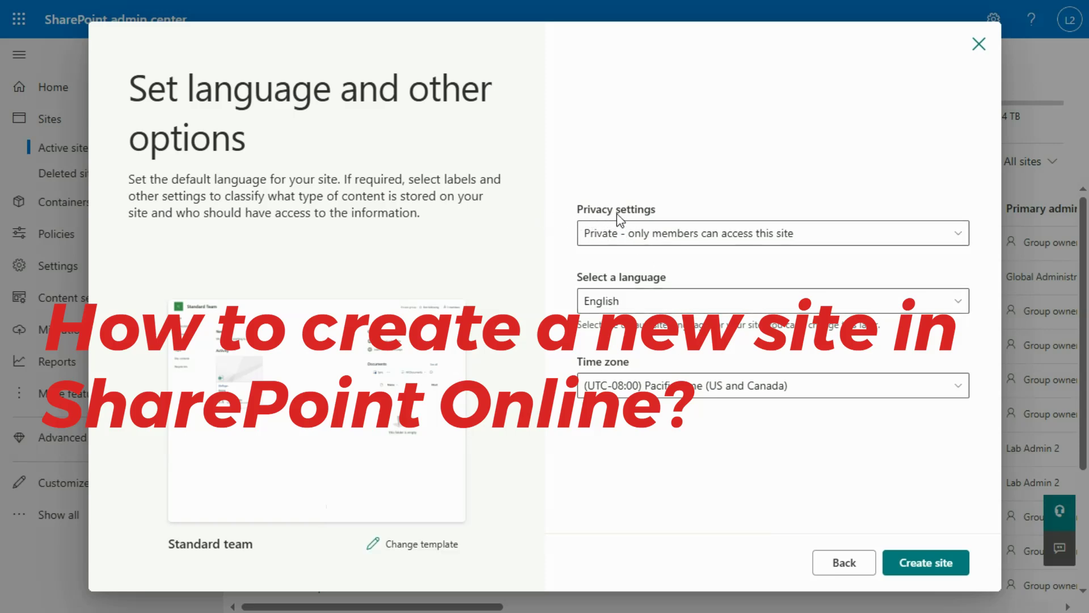
- Review the privacy and time zone choices without changing them, and select English as the site language
left_click(962, 237)
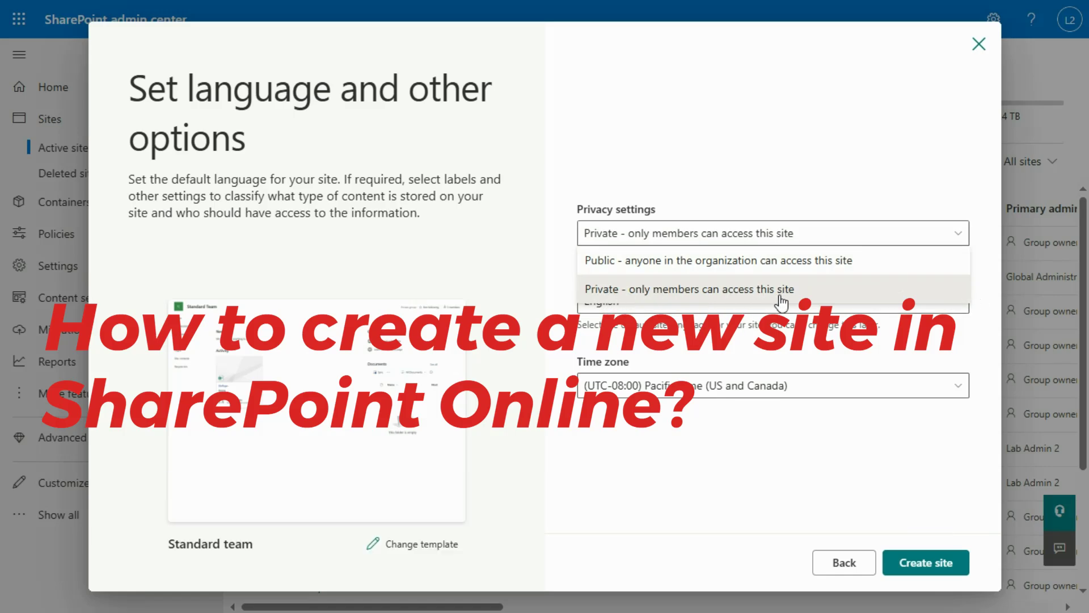
left_click(830, 155)
left_click(959, 307)
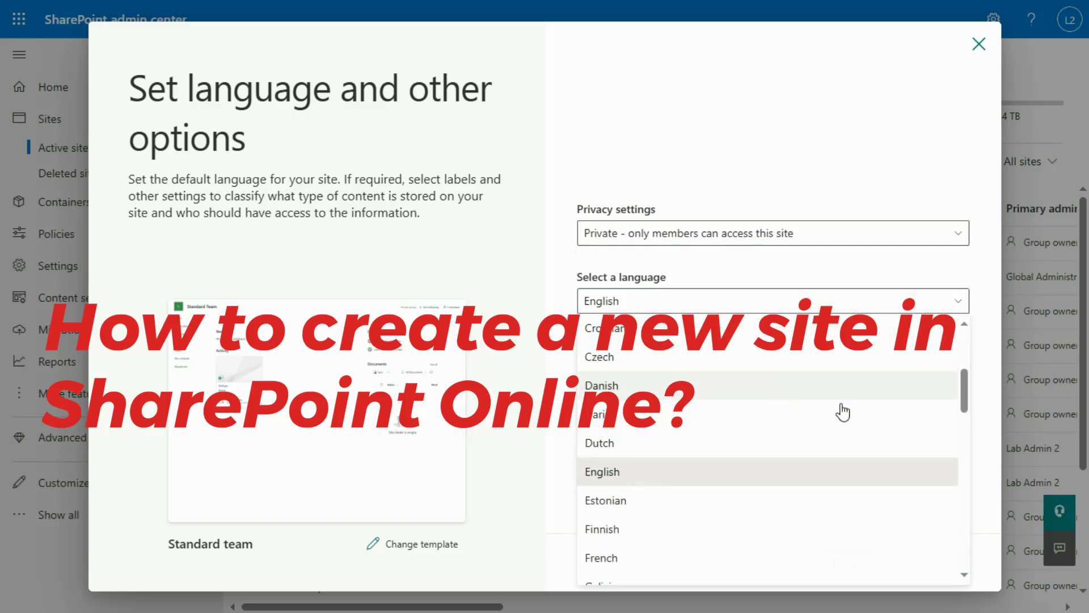
left_click(618, 475)
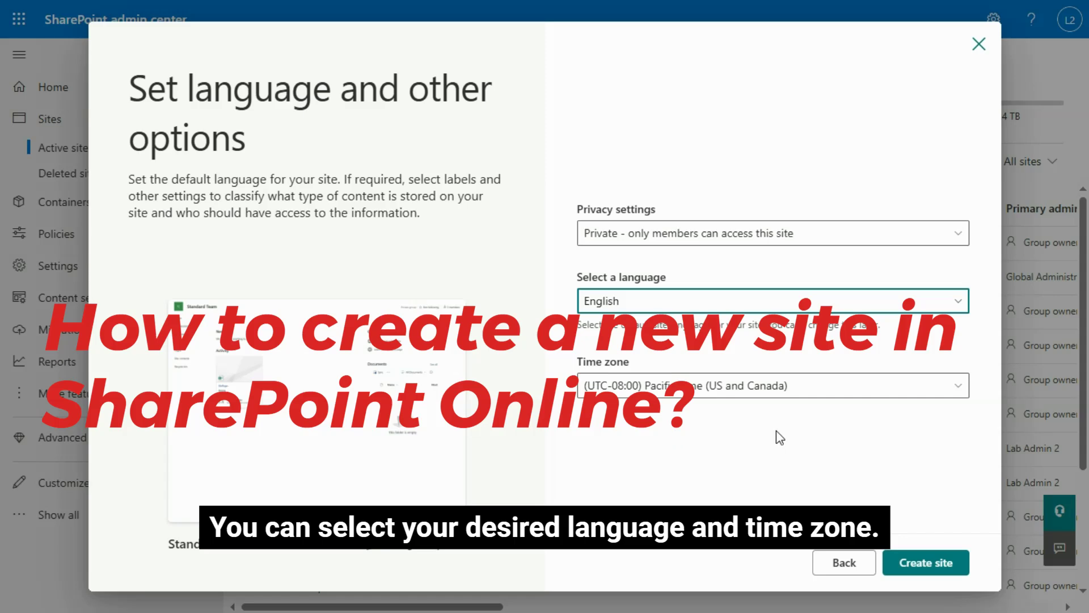
left_click(960, 393)
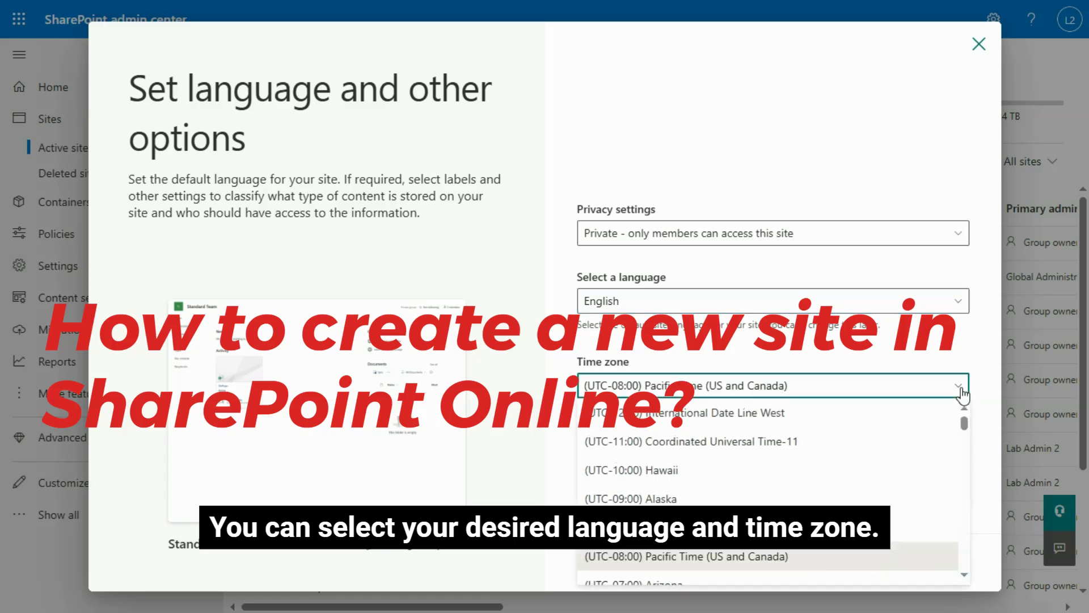
left_click(960, 391)
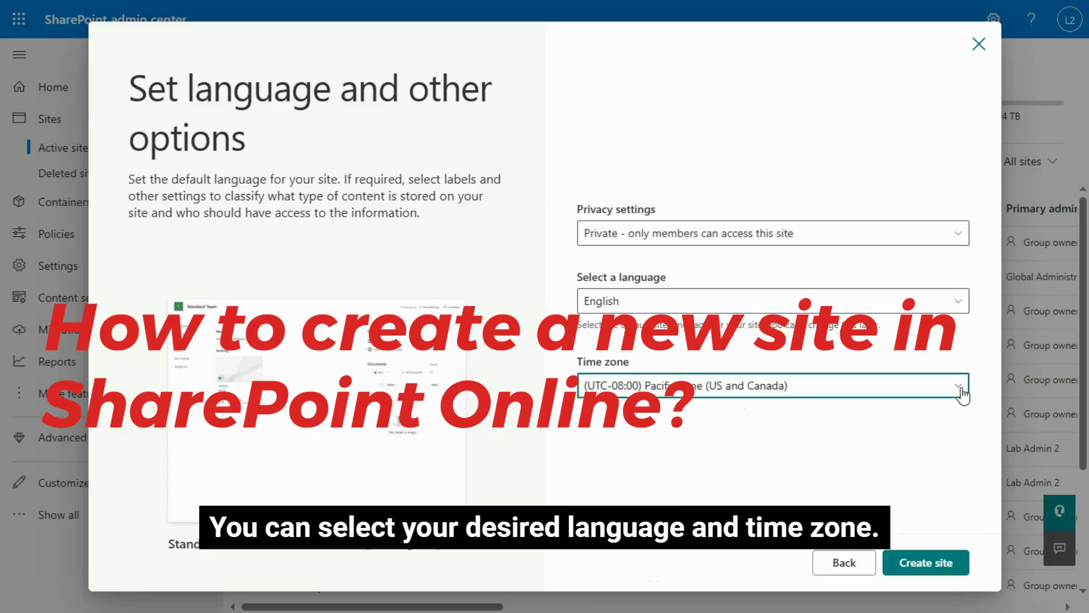
left_click(804, 441)
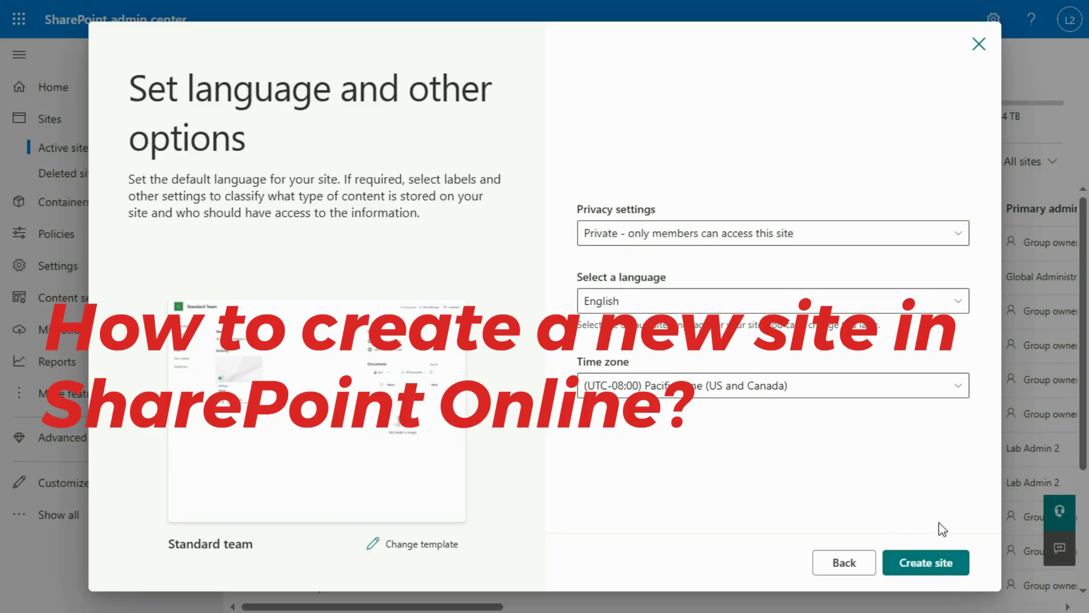
- Create the site and finish the setup without adding members, dismissing the feedback survey
left_click(944, 573)
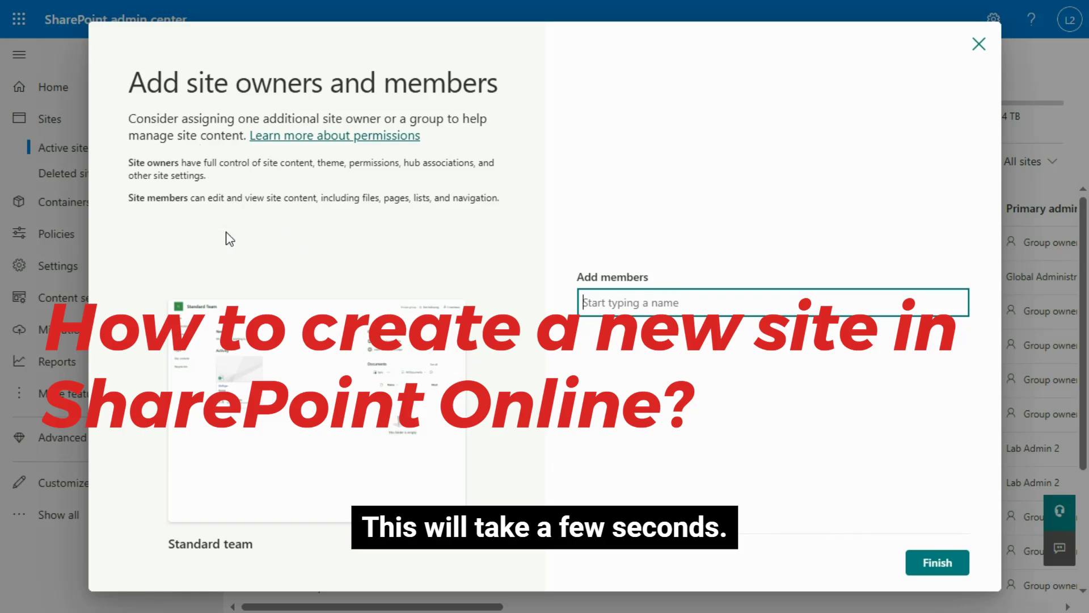
left_click(943, 565)
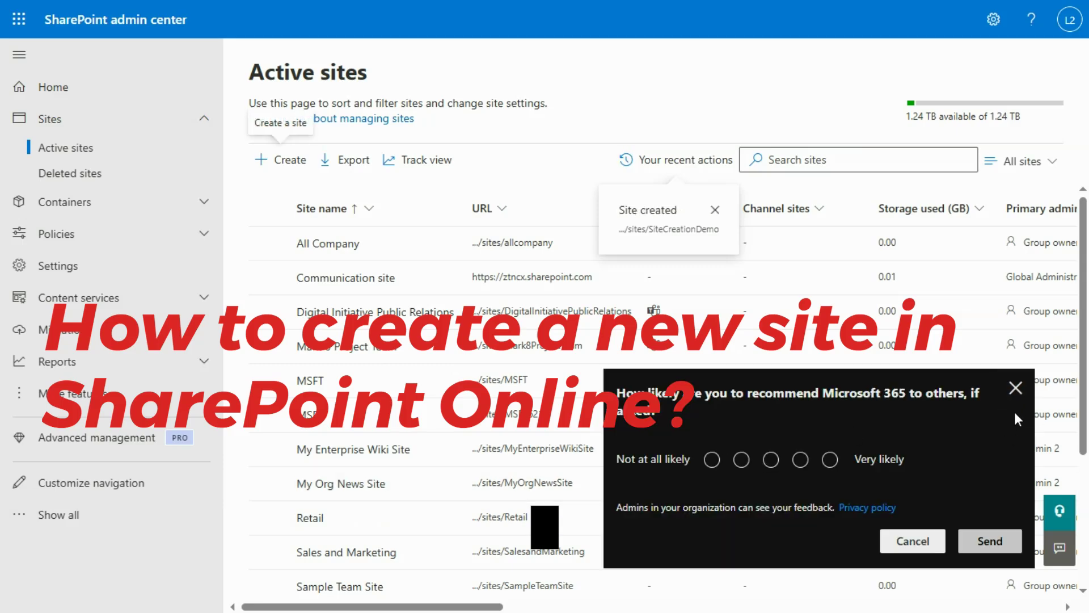
left_click(1015, 388)
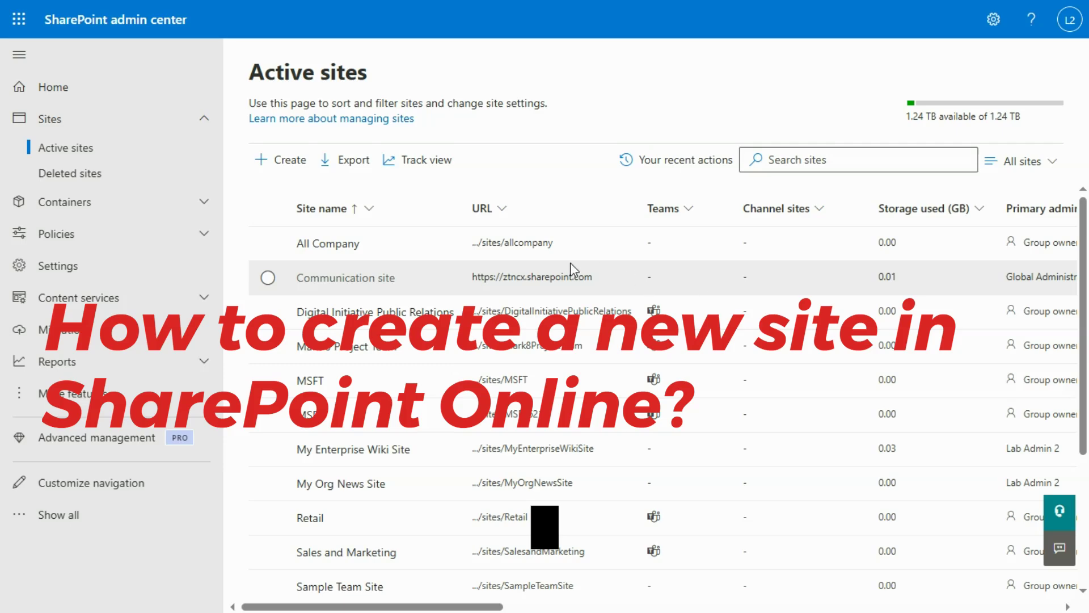
- Review the recent site actions and close the list
left_click(671, 172)
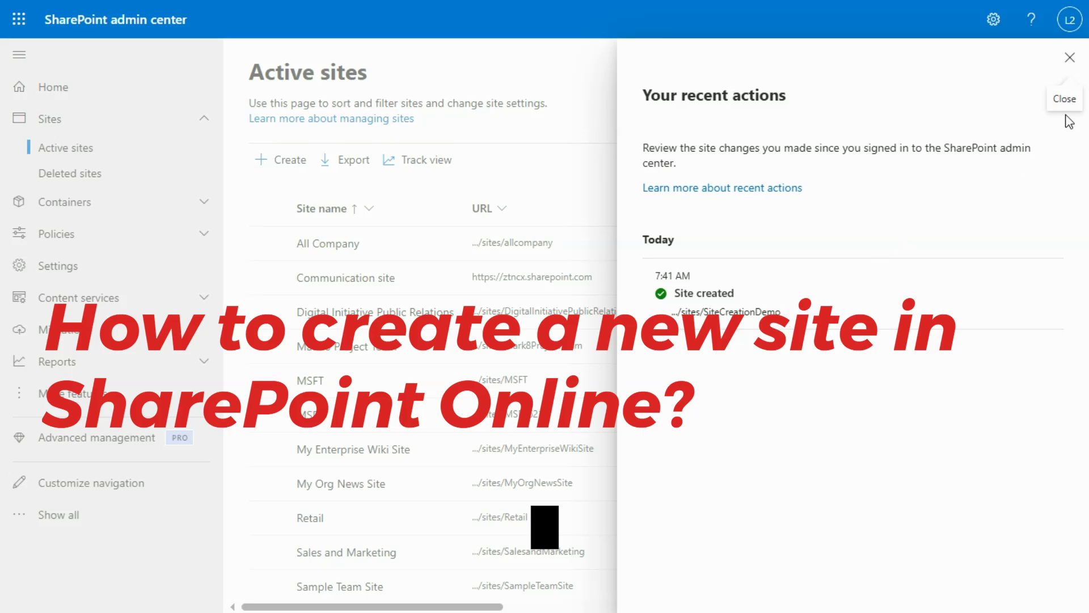
left_click(1071, 59)
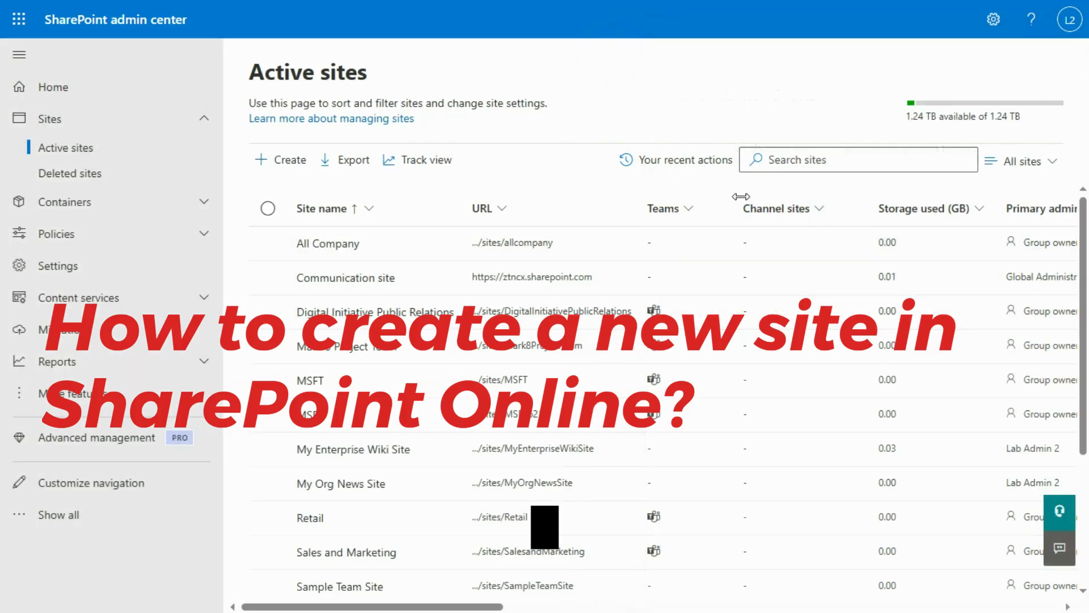
- Search the active sites for "site creation" and select the Site Creation Demo site
left_click(796, 162)
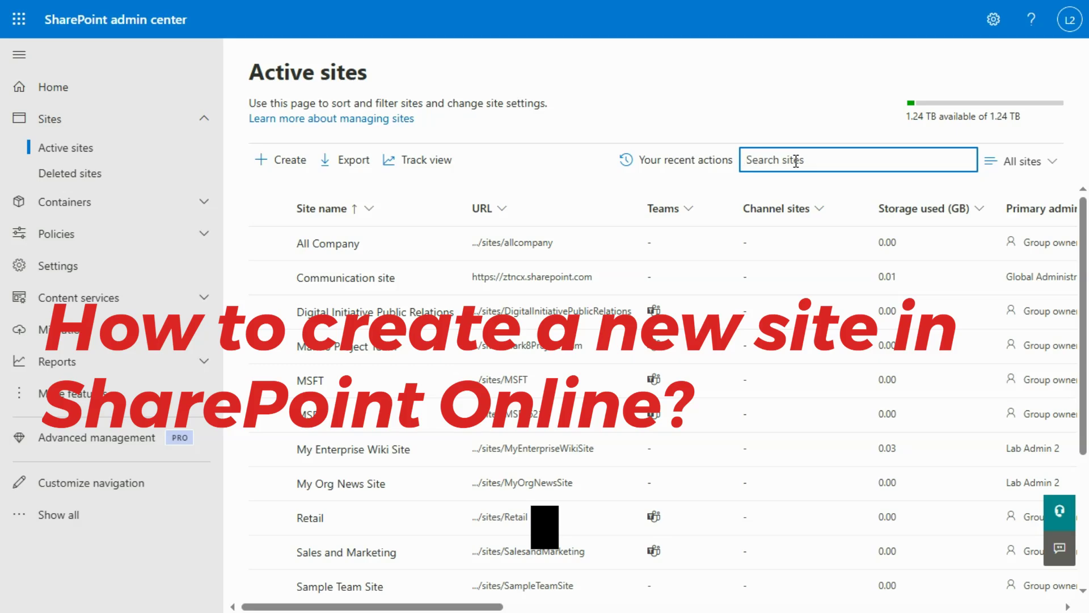
type("site creation")
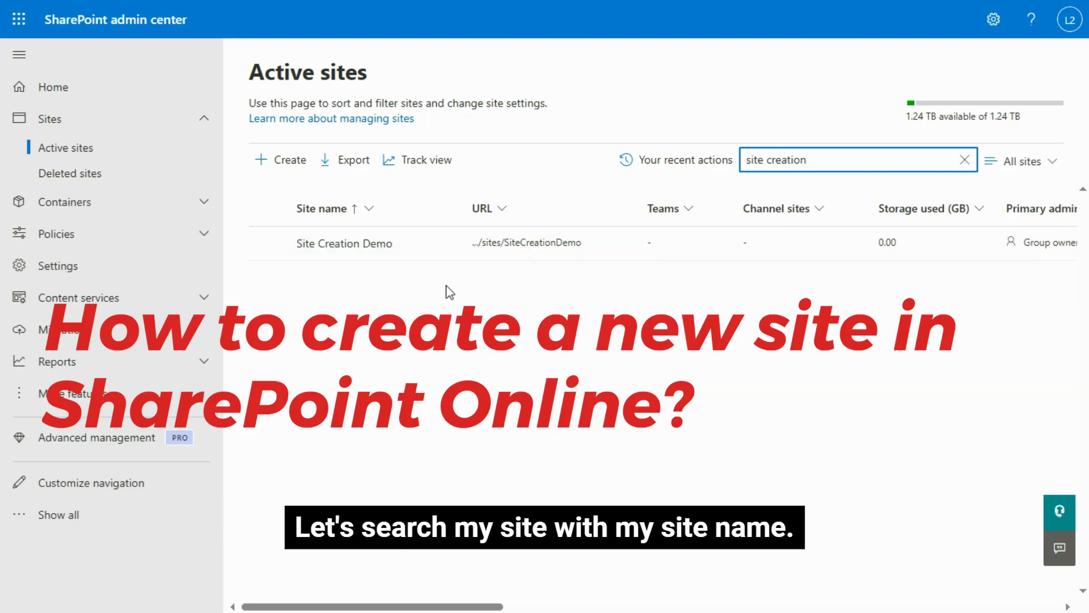
left_click(270, 244)
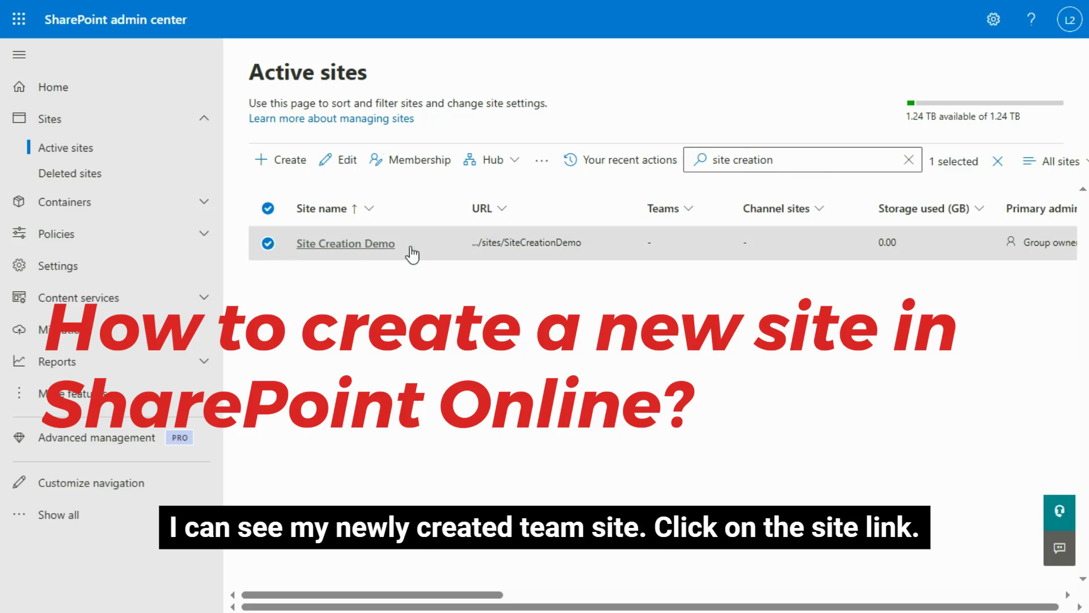
- Open the Site Creation Demo site from its URL, postponing the template choice and dismissing the suggested next steps
left_click(504, 243)
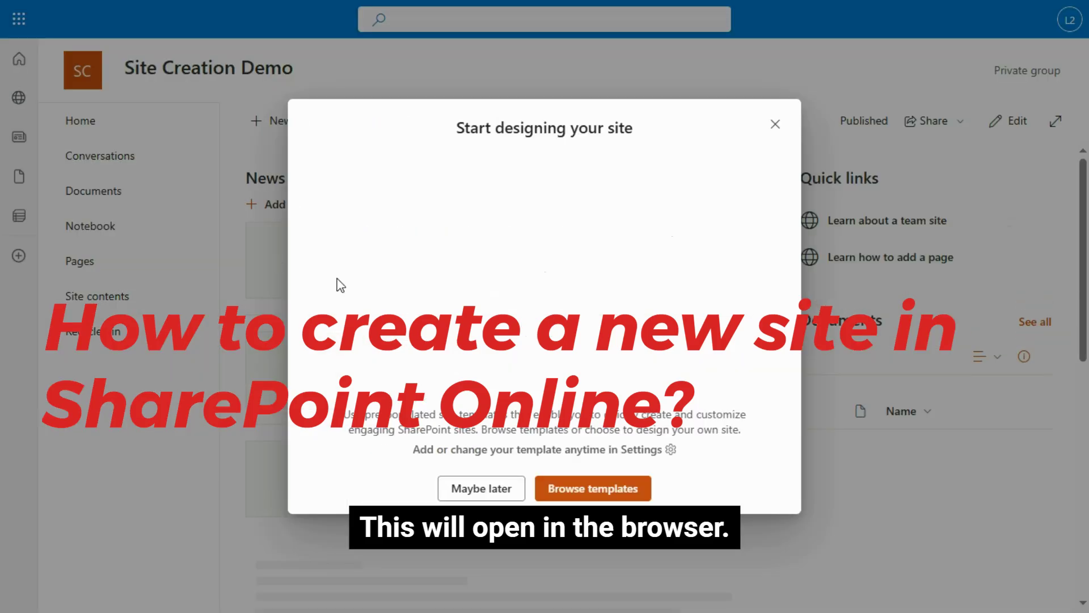
left_click(502, 489)
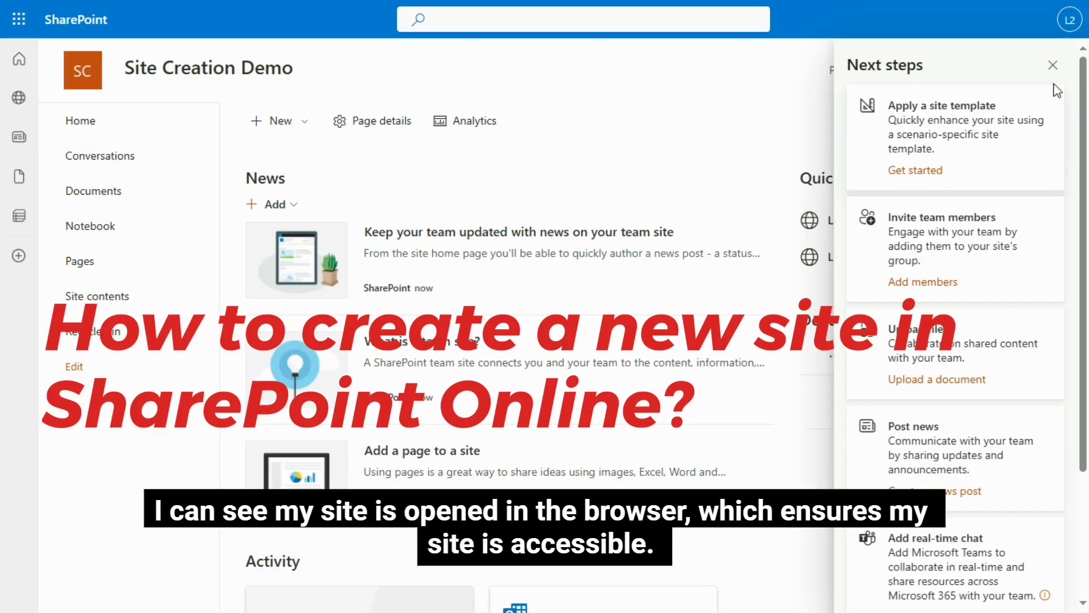
left_click(1053, 66)
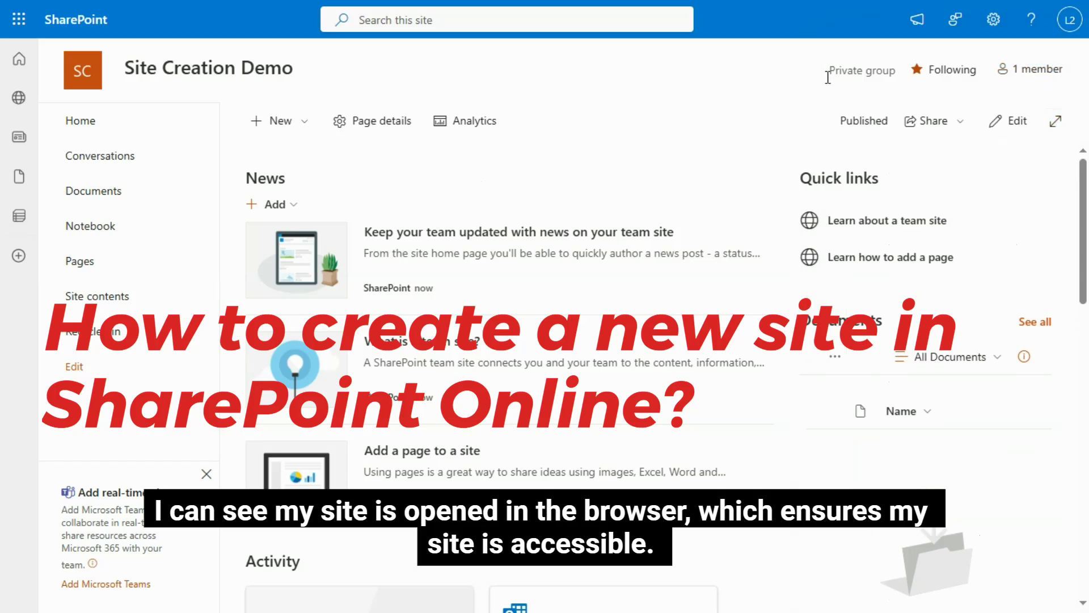
- Highlight the site's privacy label in the header, and hide the Microsoft Teams real-time chat banner for this browser session
left_click_drag(829, 66, 900, 67)
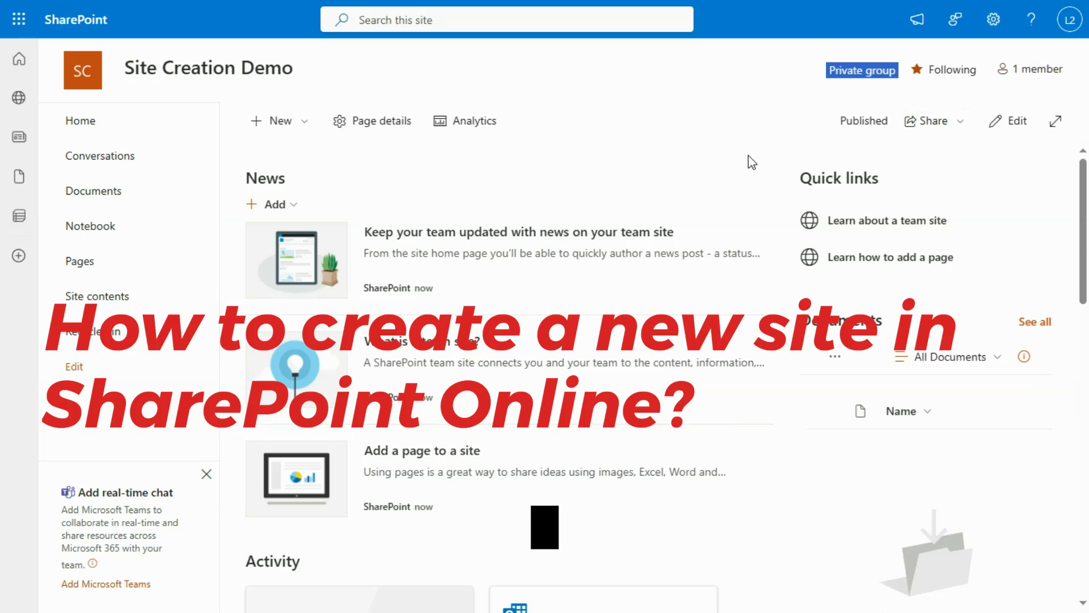
left_click(206, 474)
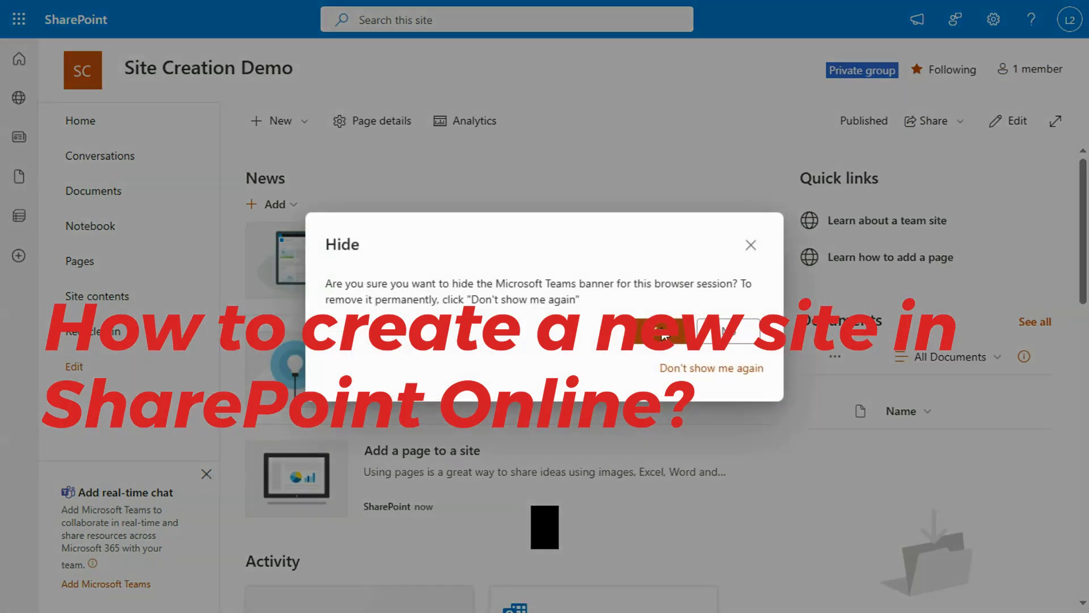
left_click(666, 336)
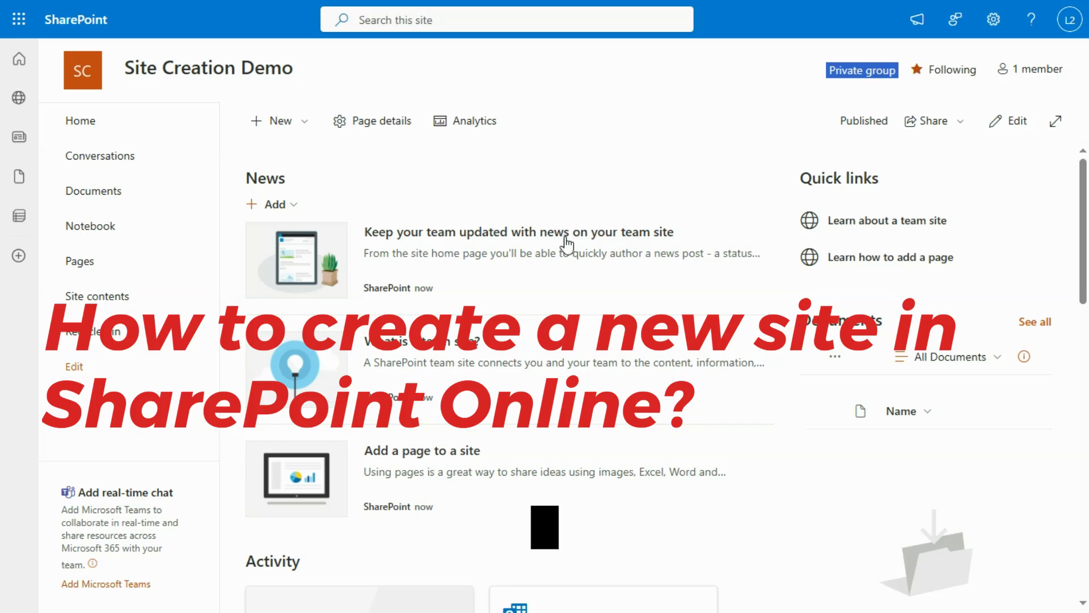